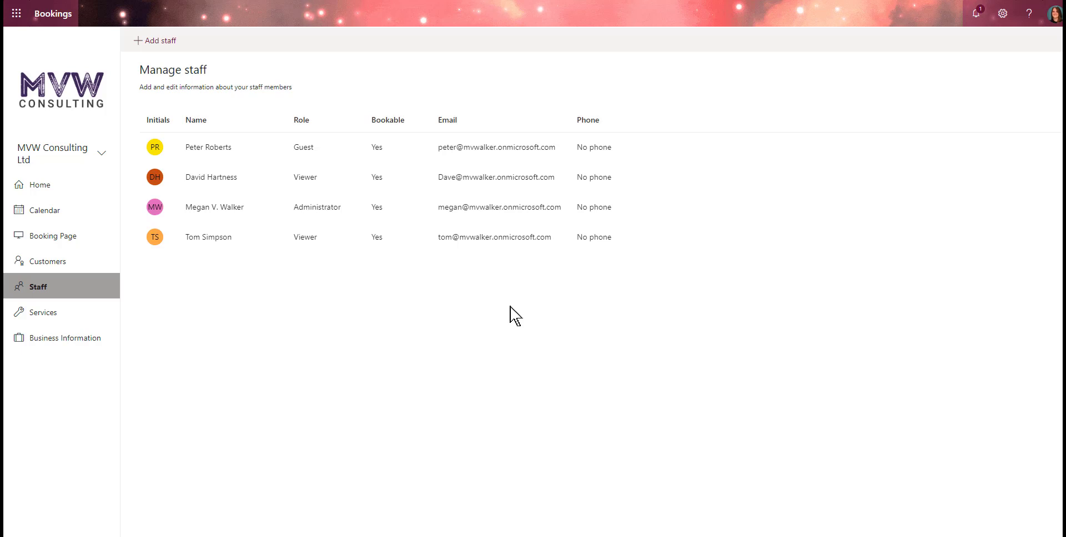
# Open the last staff member's details and change their colour to green after trying grey.
pyautogui.click(219, 244)
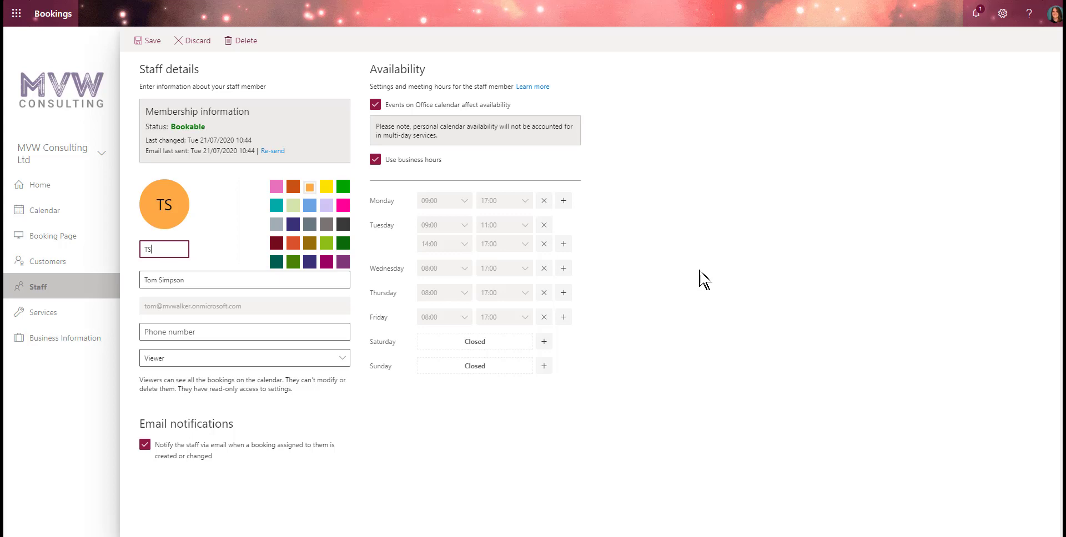
pyautogui.click(328, 226)
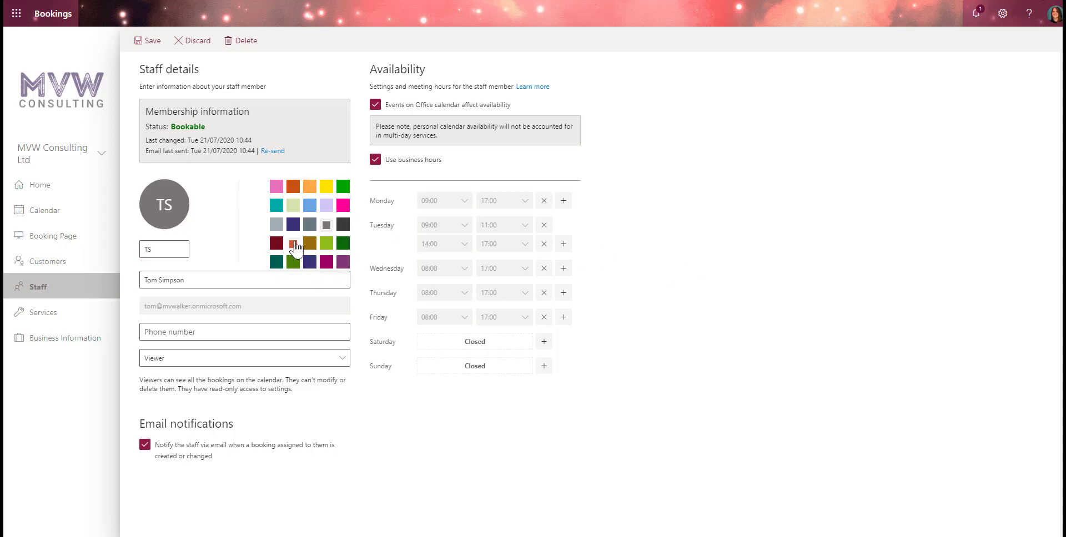
pyautogui.click(293, 262)
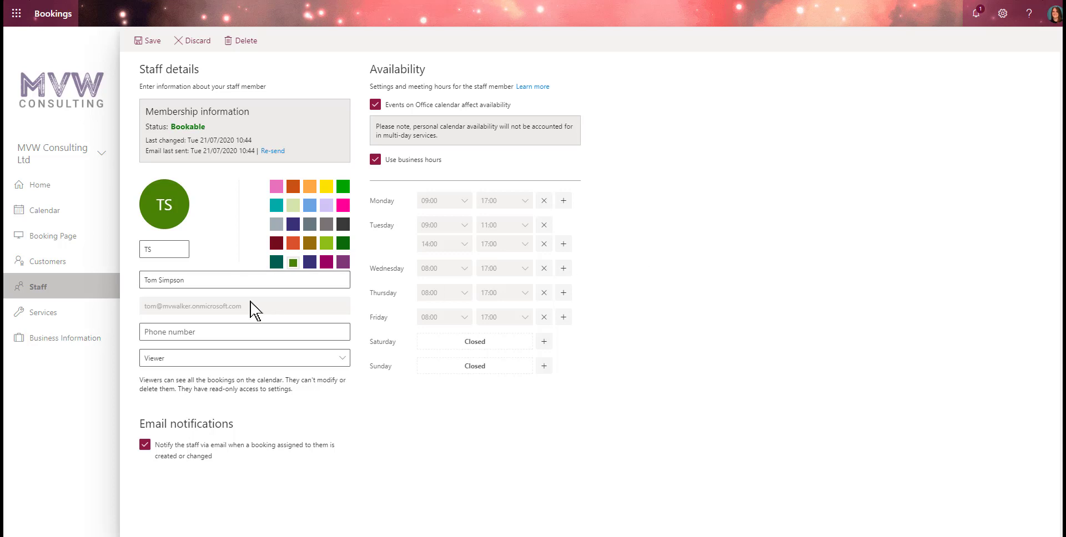
# Enter the staff member's phone number in the Phone number field.
pyautogui.moveTo(208, 306); pyautogui.dragTo(139, 308)
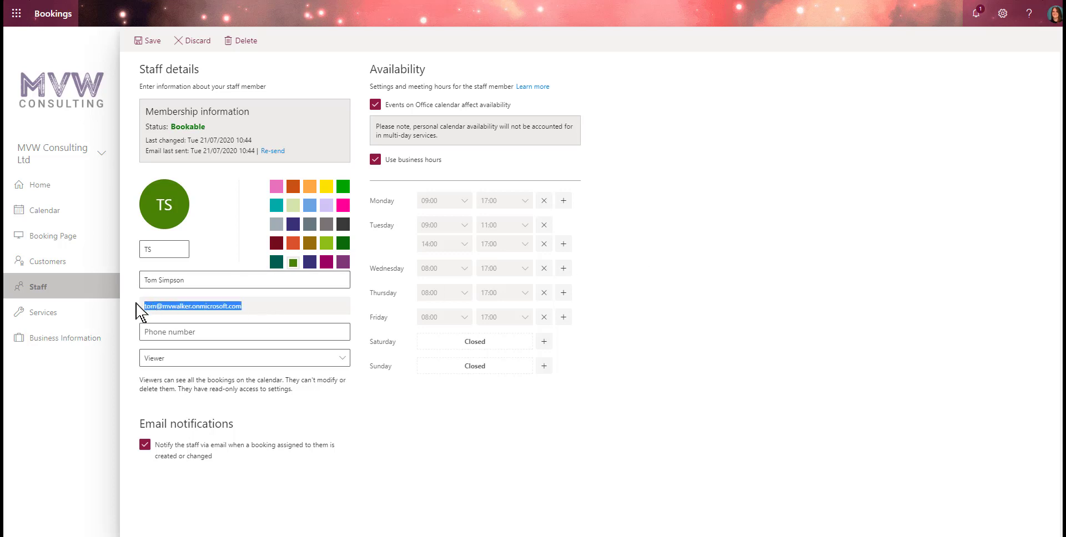
pyautogui.click(198, 331)
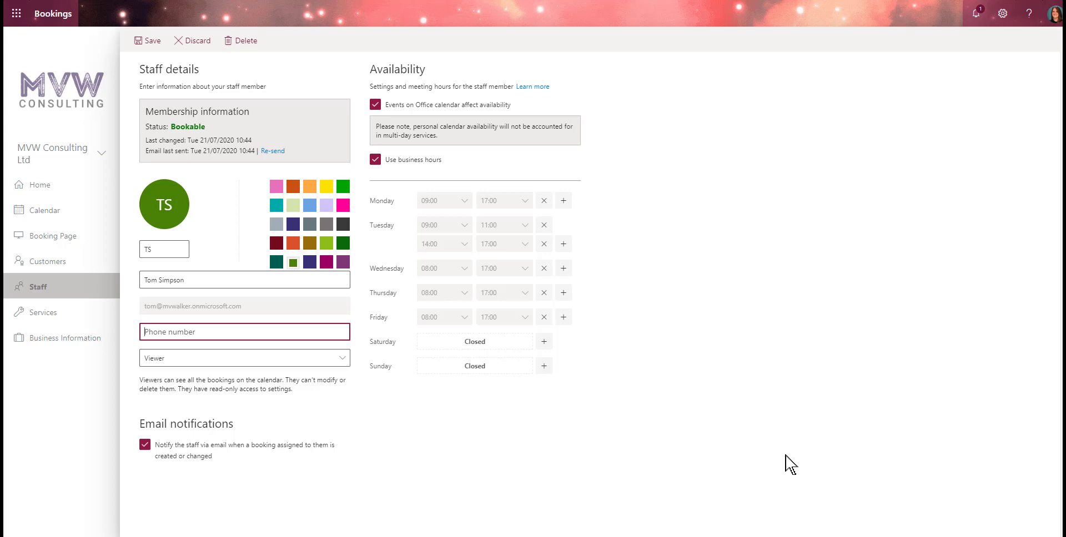
pyautogui.write('01234 567 890')
# Try the Administrator and Guest roles, then keep the staff member as Viewer.
pyautogui.click(348, 364)
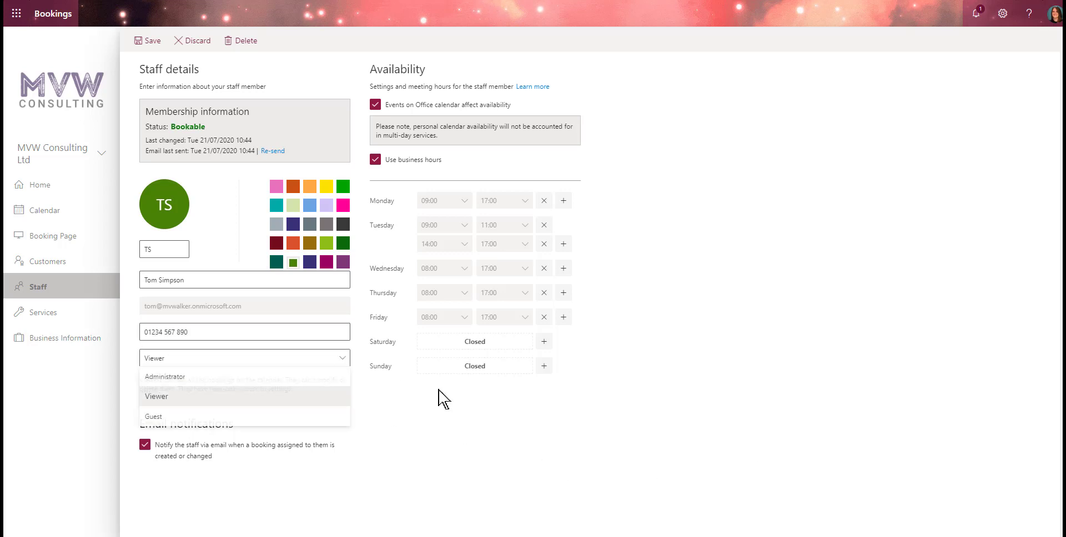
pyautogui.click(325, 378)
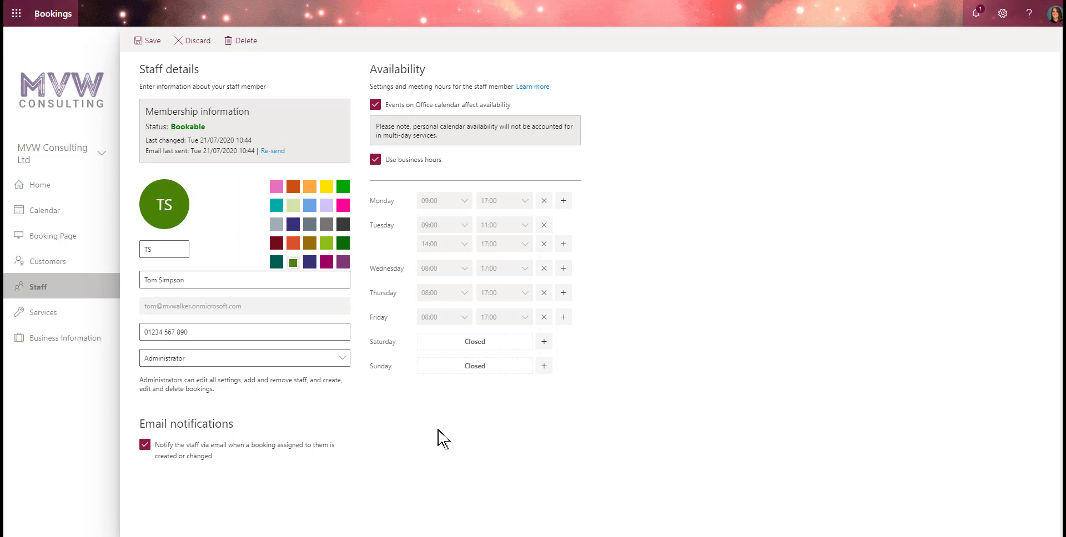
pyautogui.click(334, 361)
pyautogui.click(233, 400)
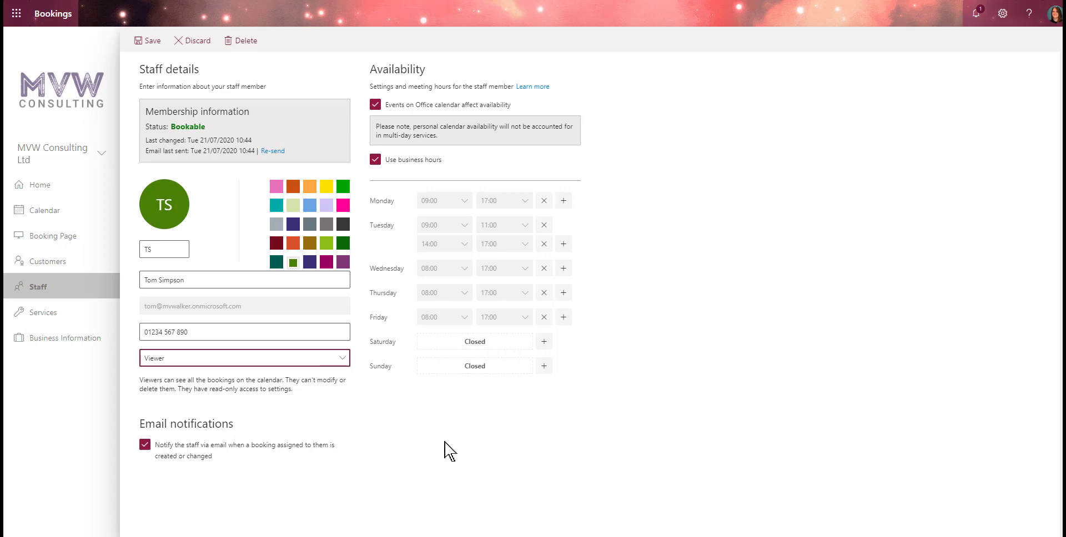
pyautogui.click(337, 359)
pyautogui.click(233, 419)
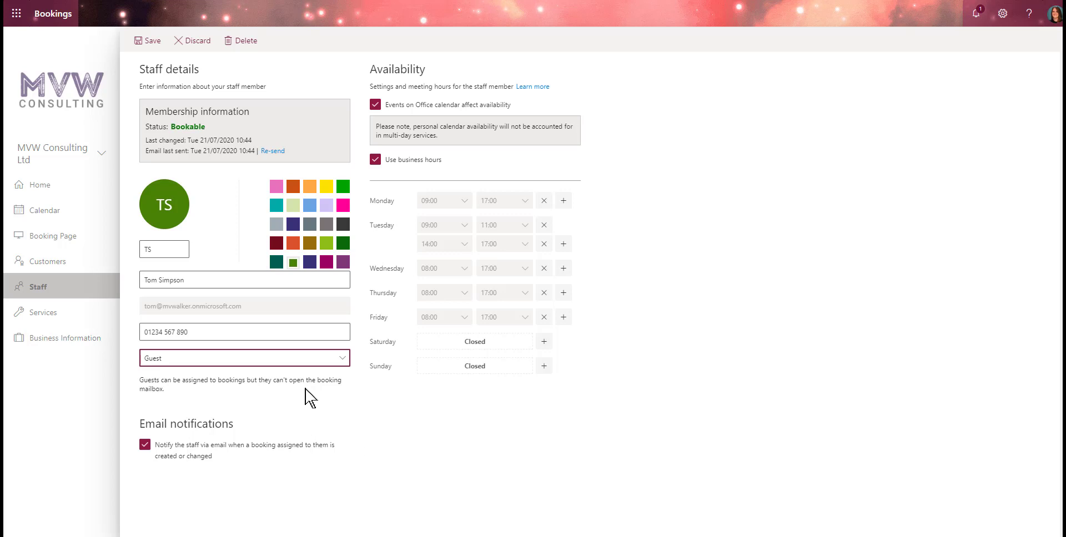
pyautogui.click(337, 360)
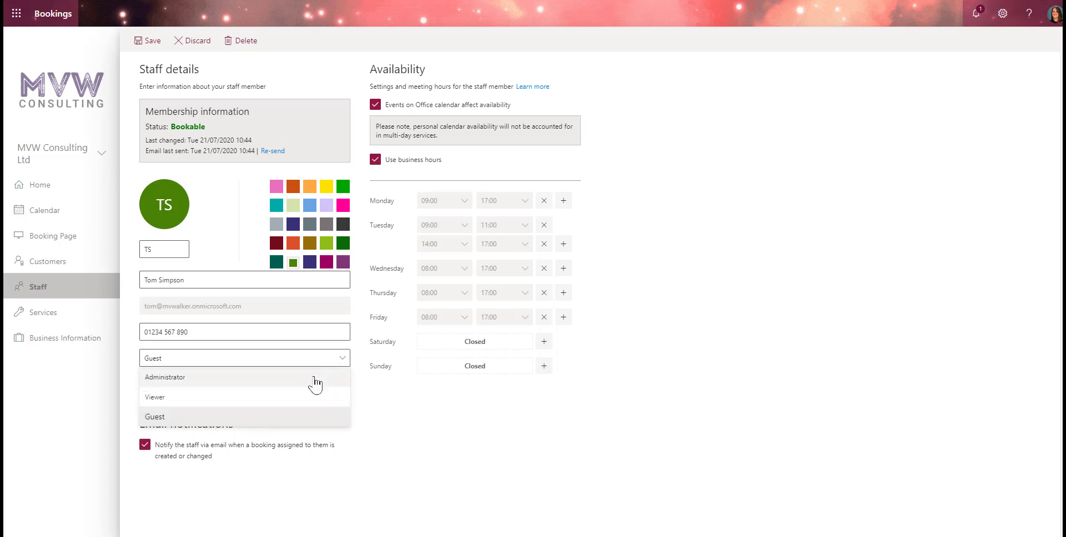
pyautogui.click(292, 400)
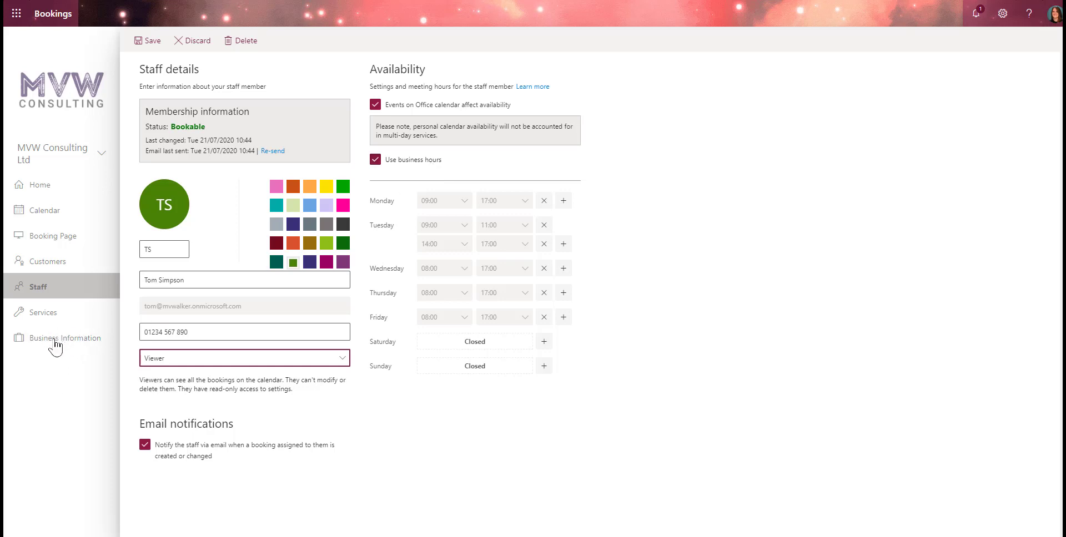
# Switch to custom hours with Wednesday and Friday off and Thursday ending at 15:00.
pyautogui.click(397, 161)
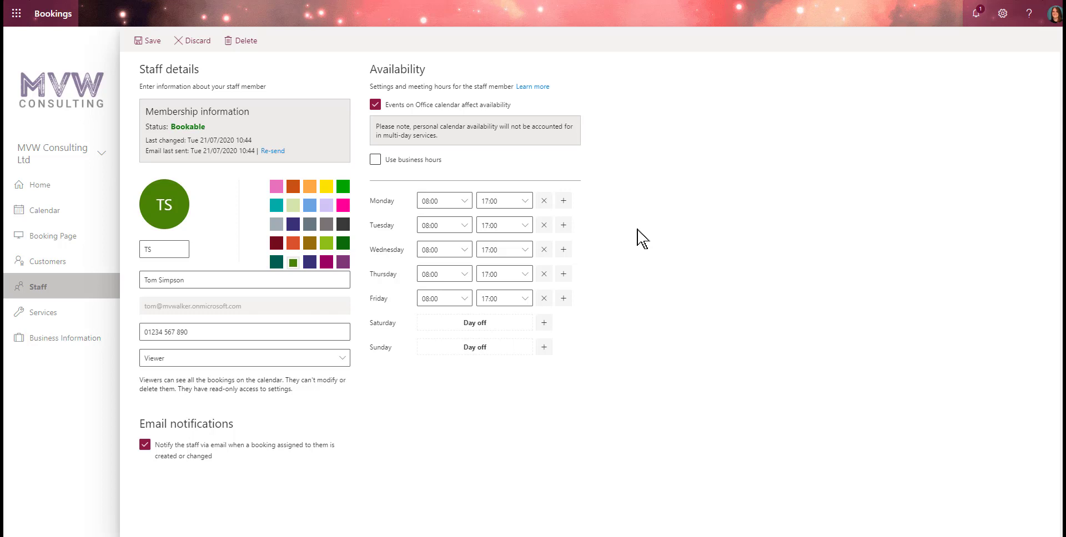
pyautogui.click(544, 249)
pyautogui.click(544, 299)
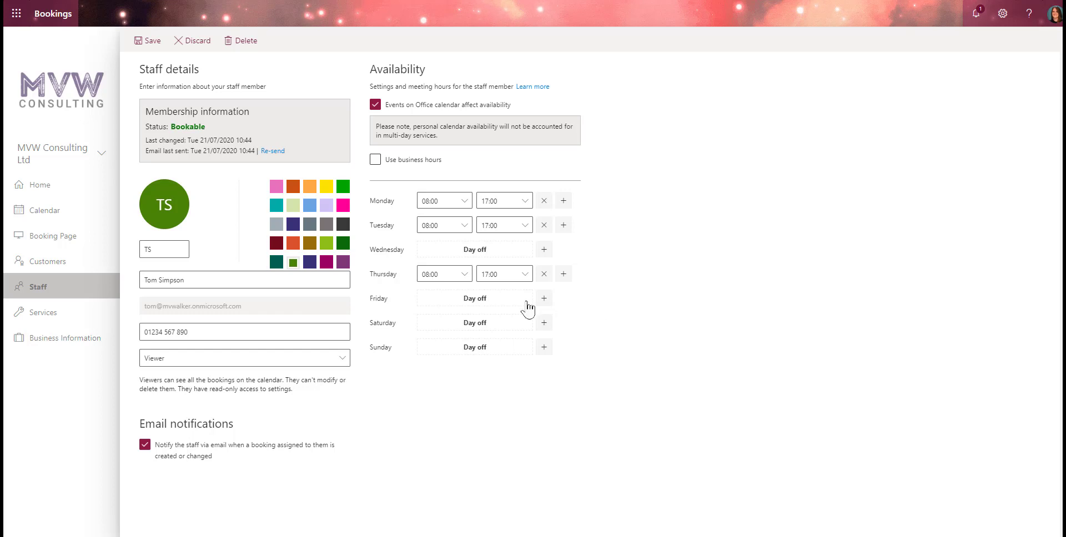
pyautogui.click(523, 274)
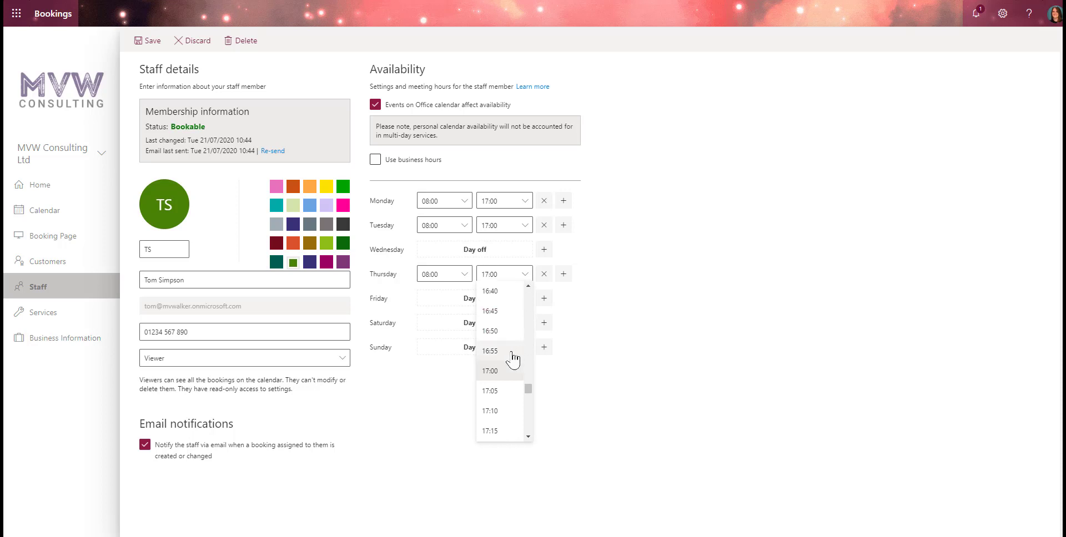
pyautogui.scroll(1, 506, 308)
pyautogui.scroll(3, 510, 319)
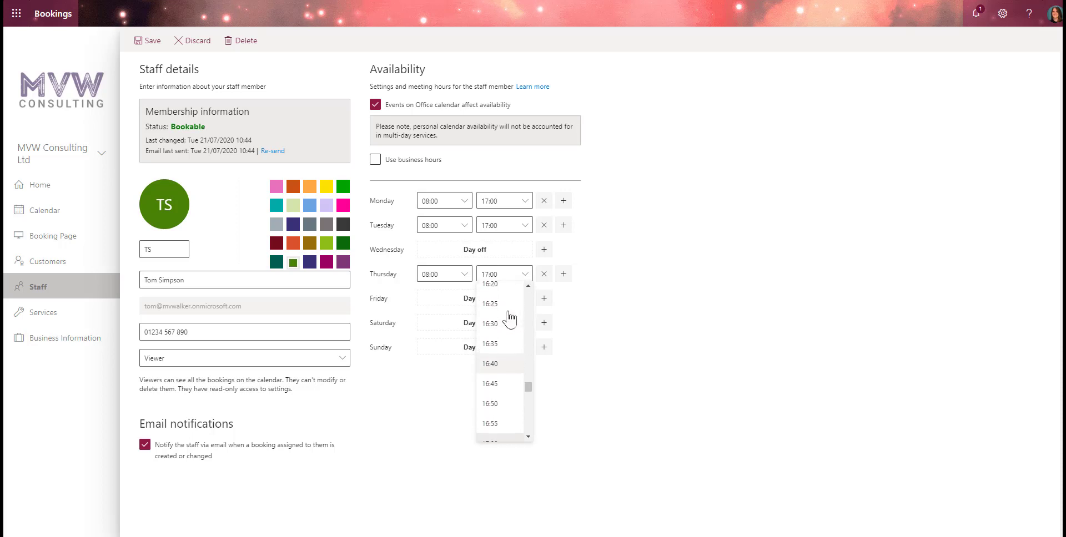
pyautogui.scroll(4, 511, 329)
pyautogui.scroll(3, 511, 328)
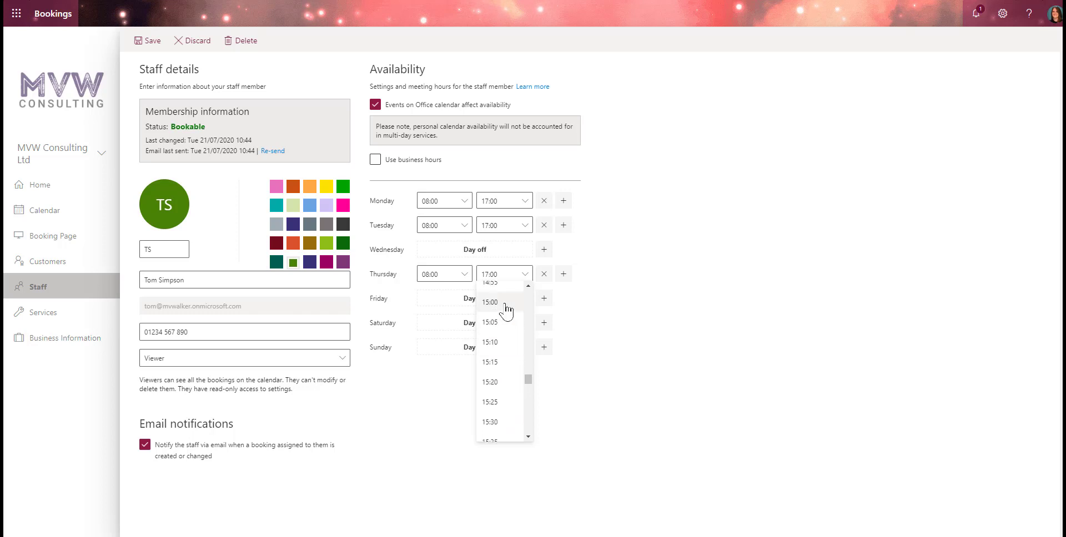
pyautogui.click(506, 303)
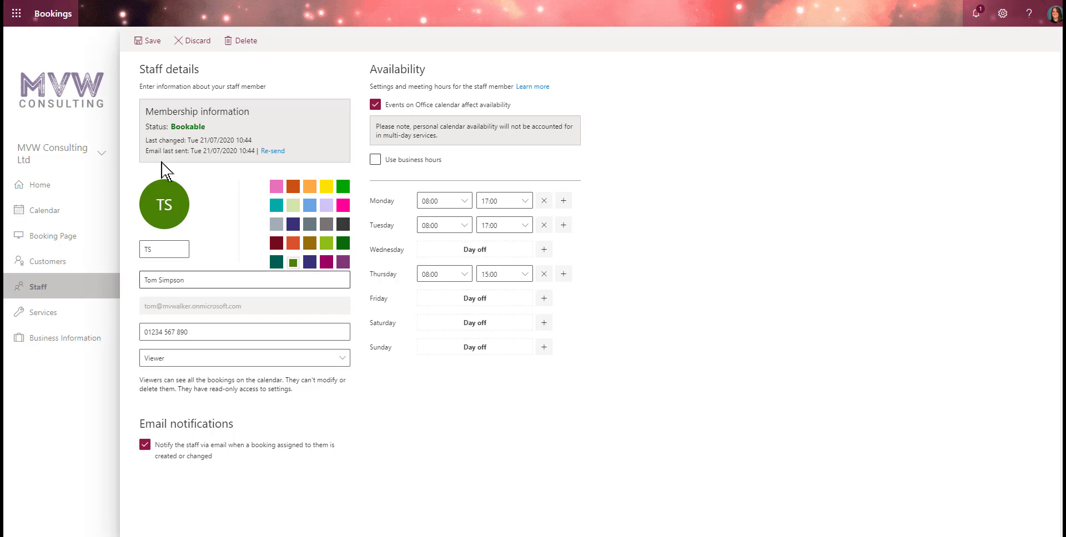
# Save the staff member's edits and return to the Manage staff list.
pyautogui.click(144, 41)
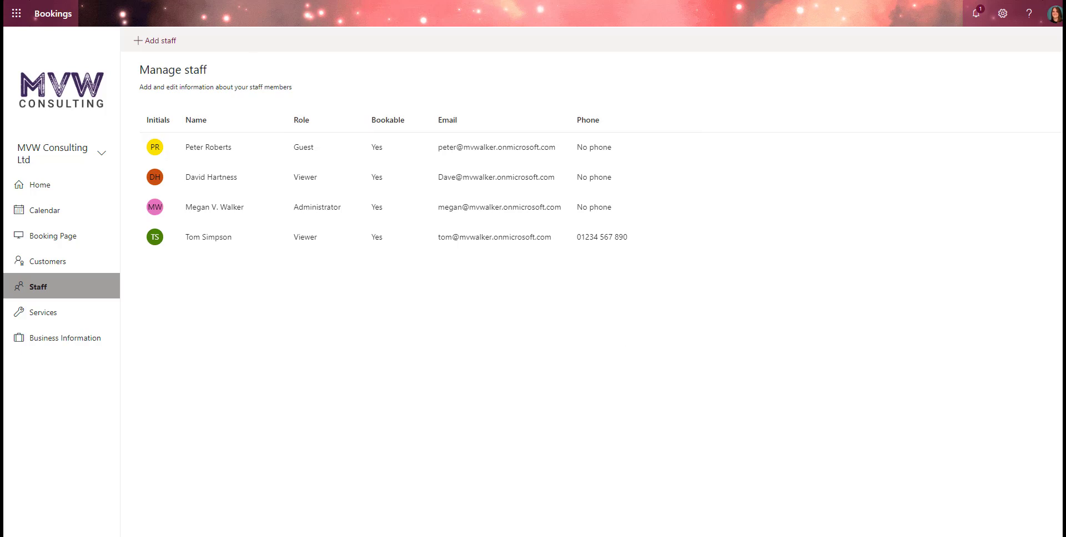
# Switch to the Microsoft 365 admin center's Active users list.
pyautogui.hotkey('ctrl', 'Tab')
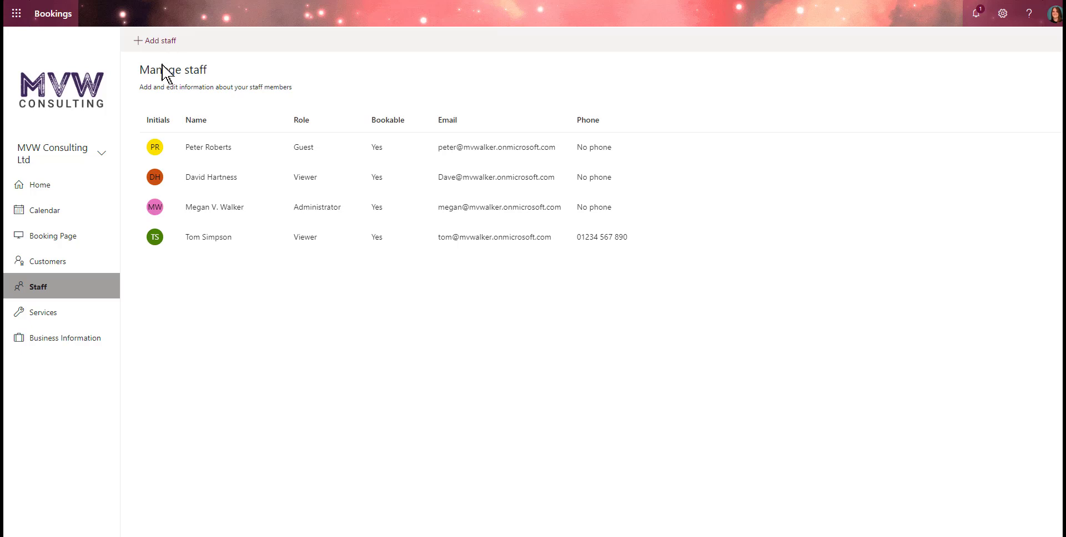
# Add a new staff member by searching the directory for the user's name and picking them.
pyautogui.click(159, 40)
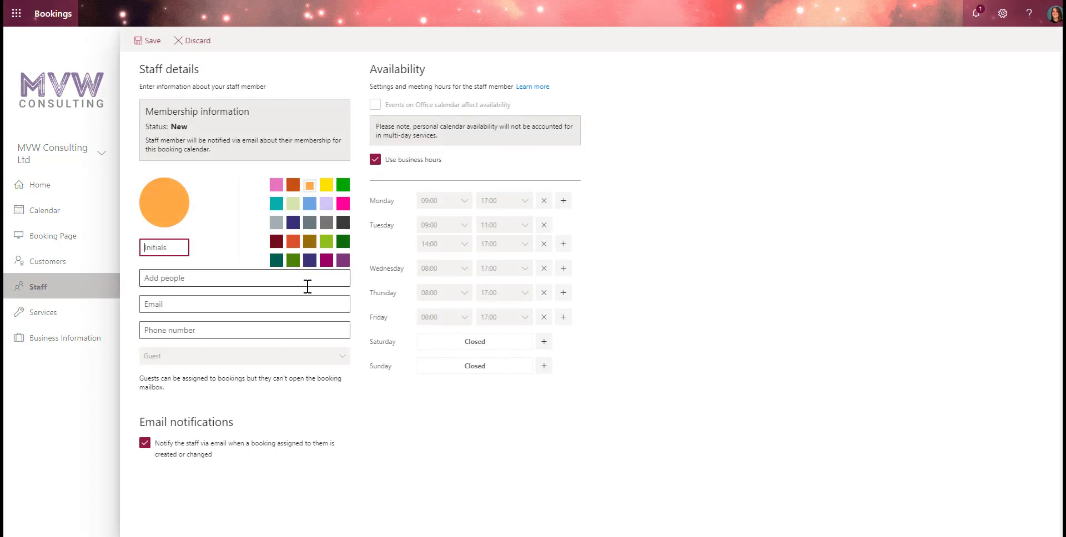
pyautogui.click(243, 282)
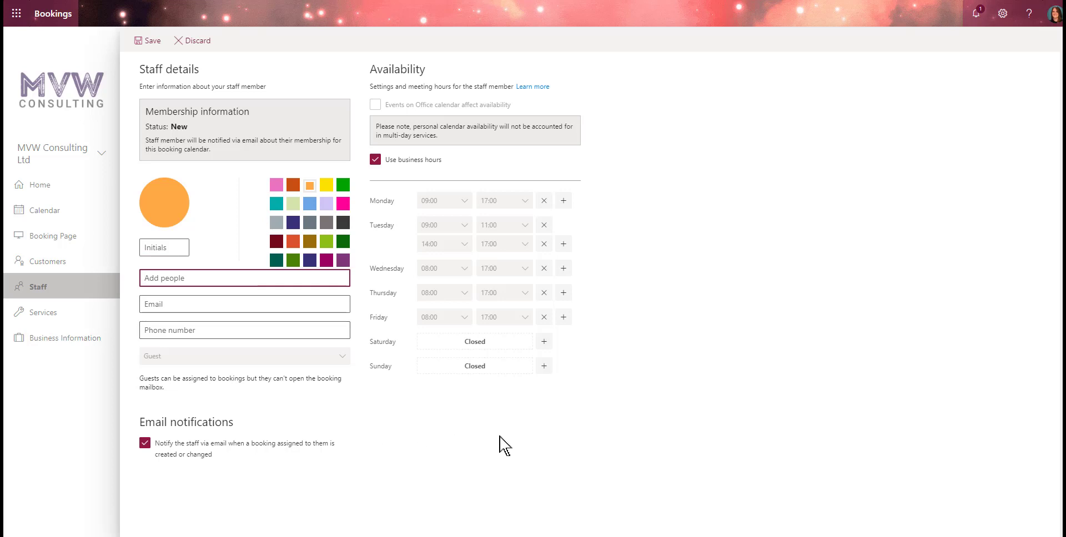
pyautogui.click(193, 304)
pyautogui.click(236, 278)
pyautogui.write('lisa k')
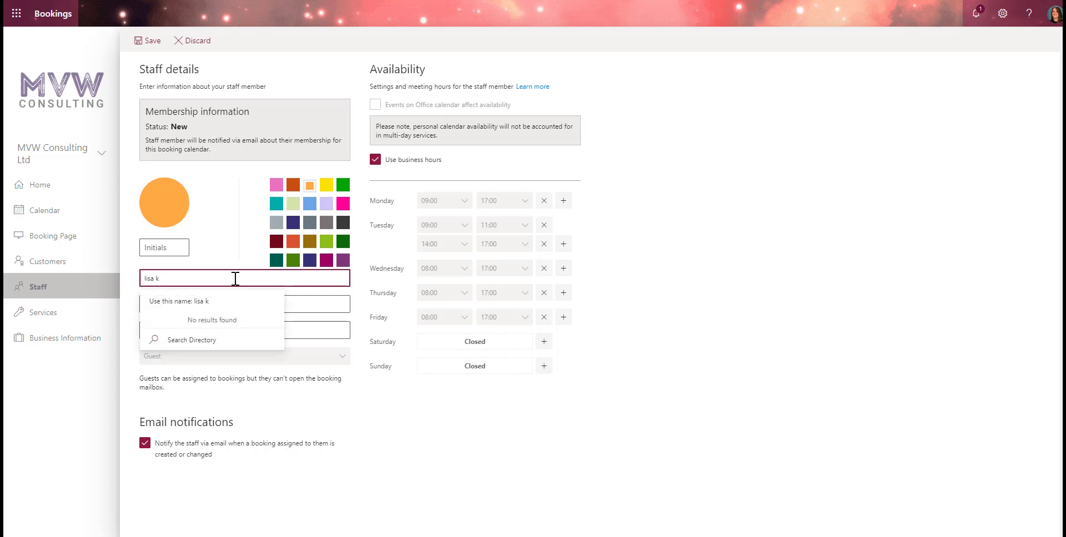
pyautogui.click(217, 339)
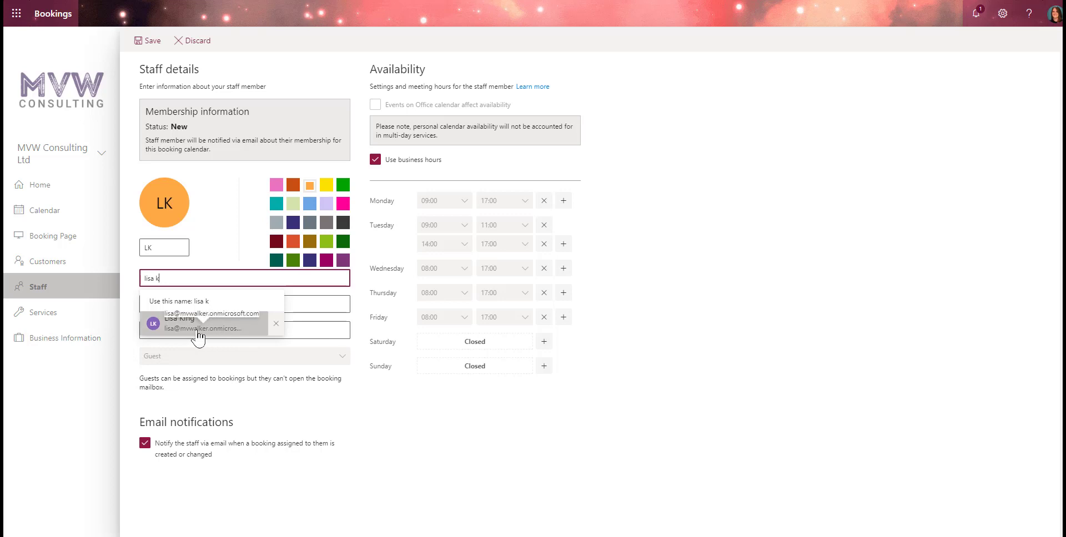
pyautogui.click(199, 332)
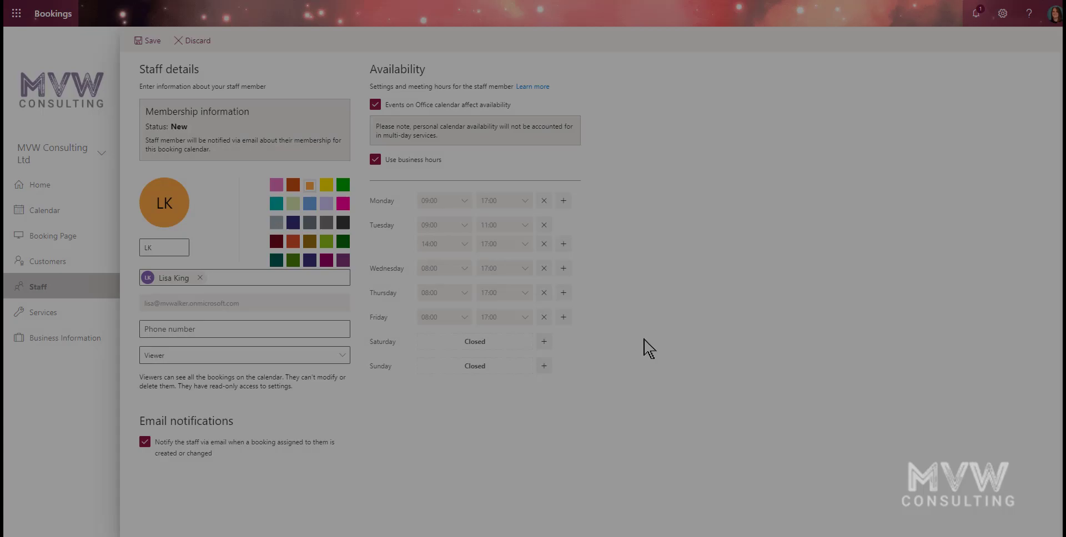
pyautogui.click(642, 347)
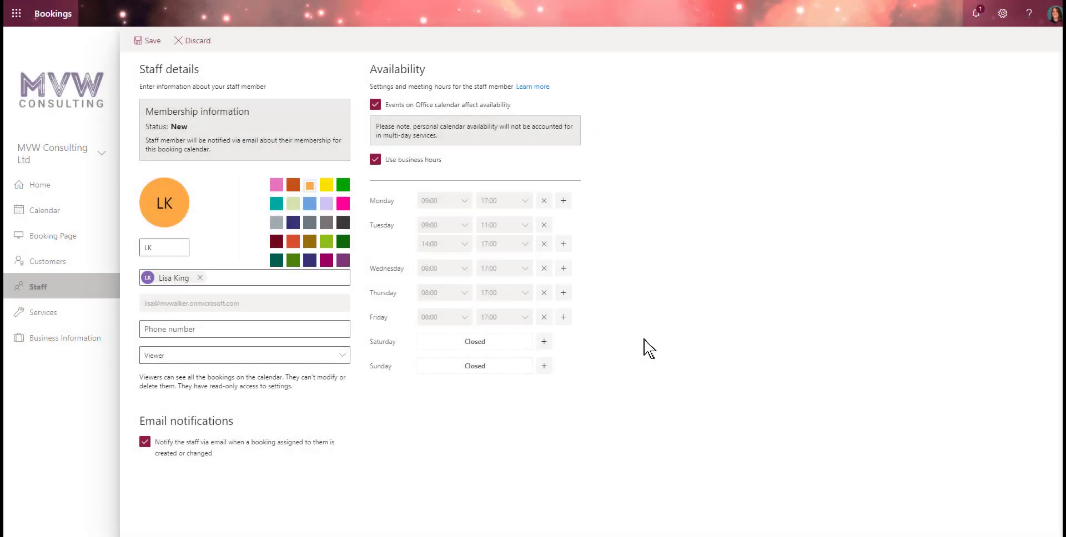
# Discard the unsaved staff edits and begin a fresh staff entry.
pyautogui.click(191, 41)
pyautogui.click(542, 290)
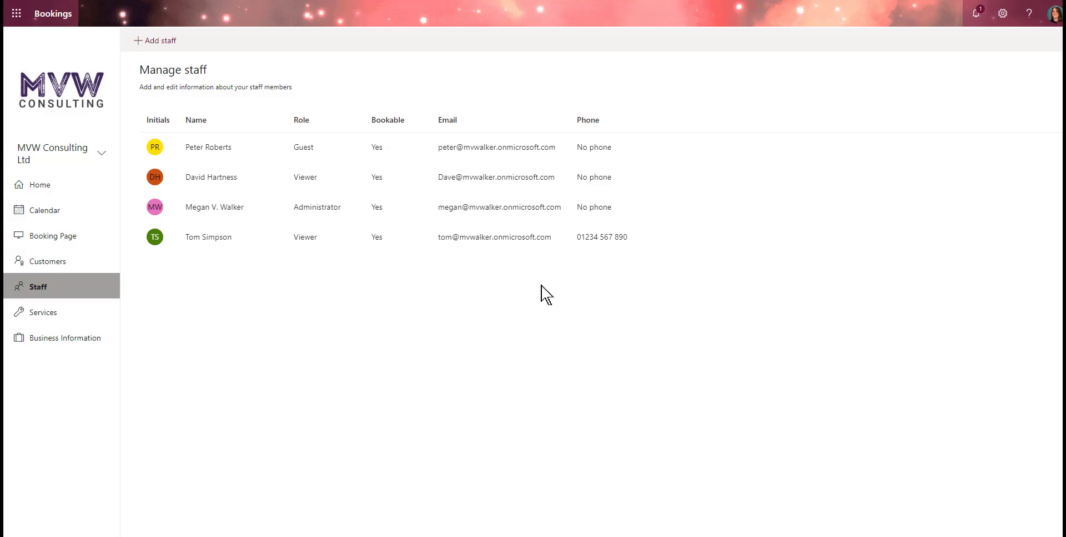
pyautogui.click(154, 44)
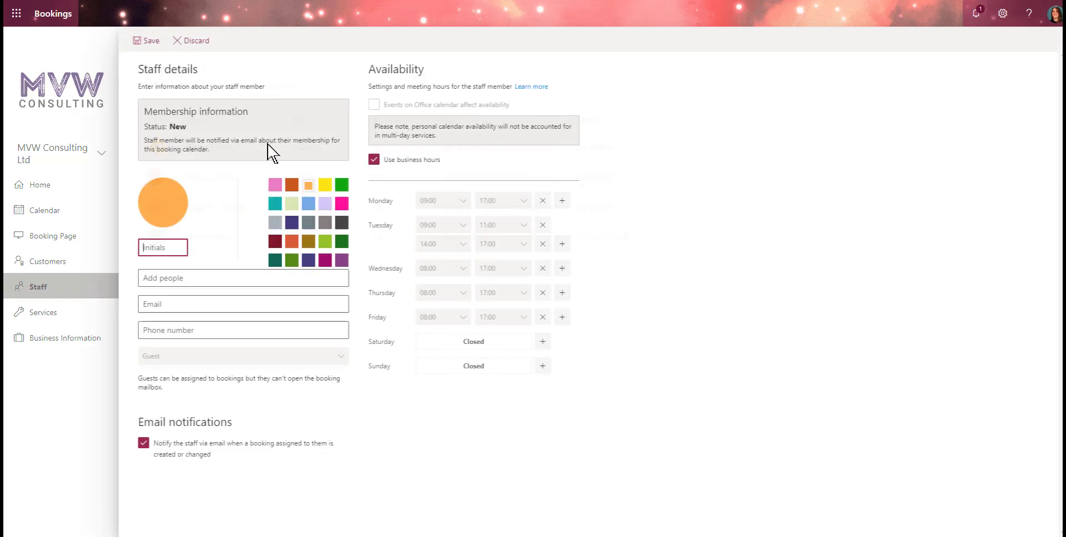
# Enter the external person's full name with Use this name, then their e-mail address.
pyautogui.click(256, 279)
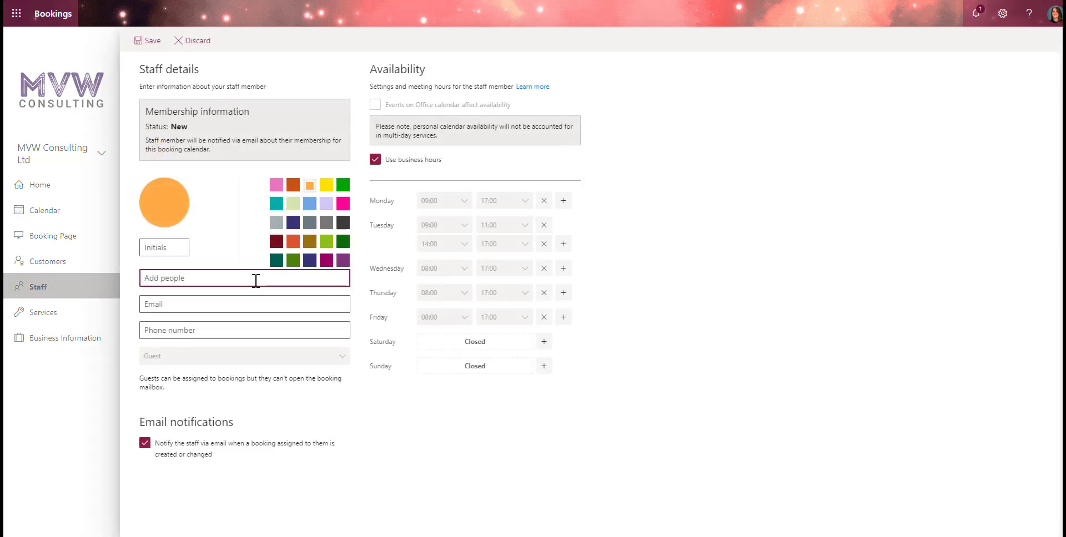
pyautogui.write('JOh')
pyautogui.press('BackSpace')
pyautogui.press('BackSpace')
pyautogui.write('ohn Smith')
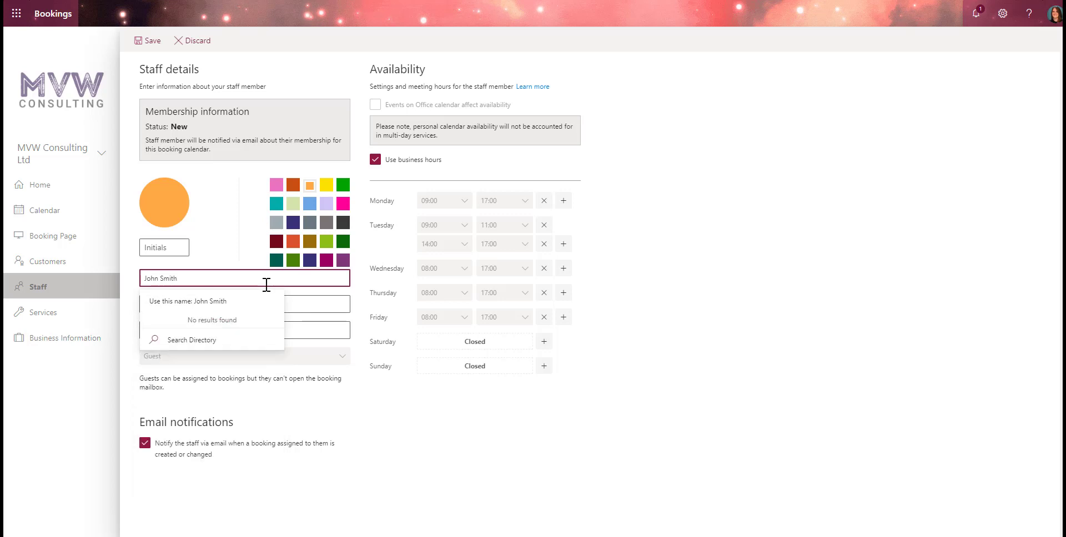
pyautogui.click(302, 301)
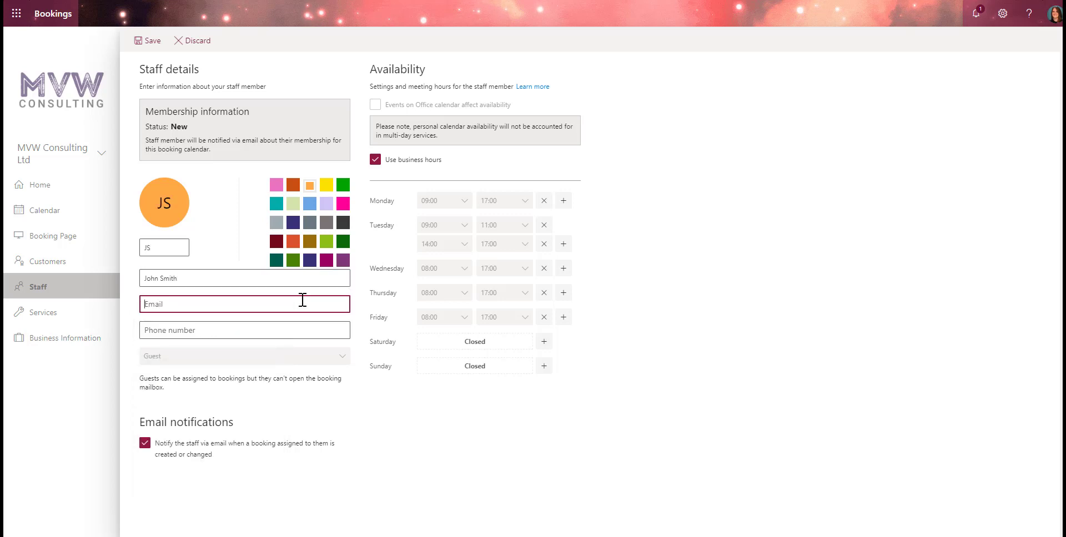
pyautogui.click(390, 366)
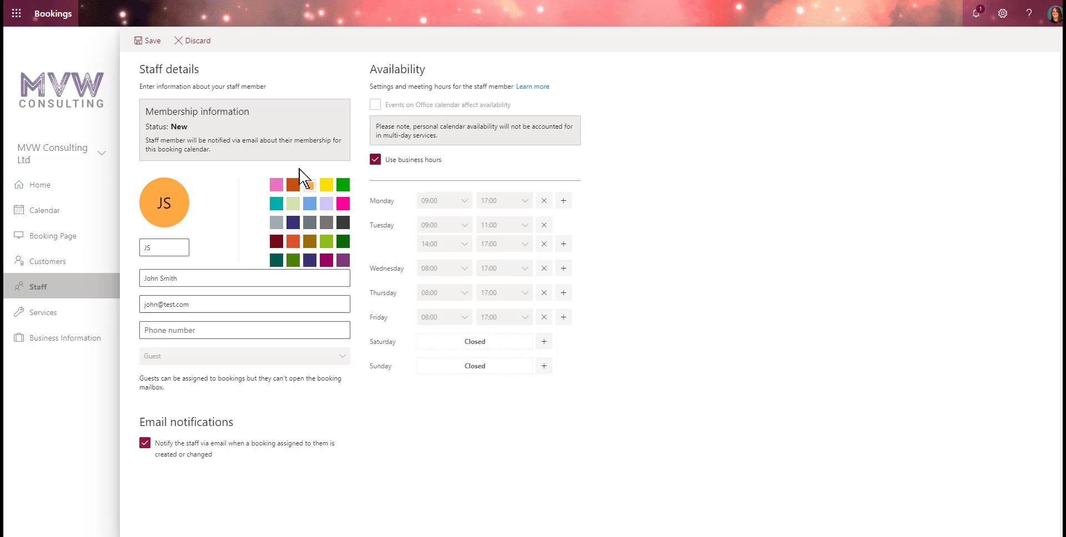
# Discard the external staff entry and show the Calendar day view for July 29, 2020.
pyautogui.click(193, 40)
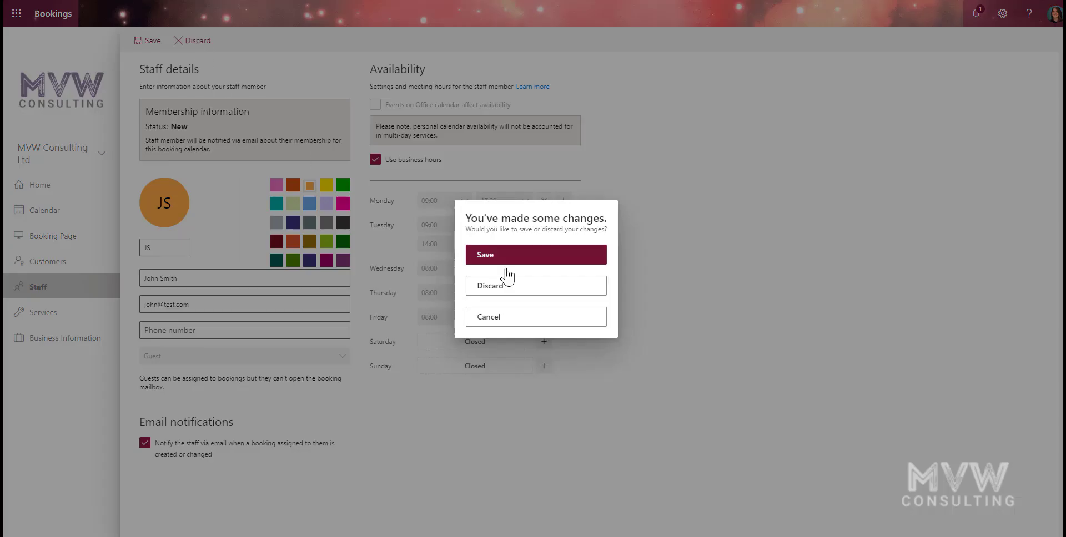
pyautogui.click(537, 288)
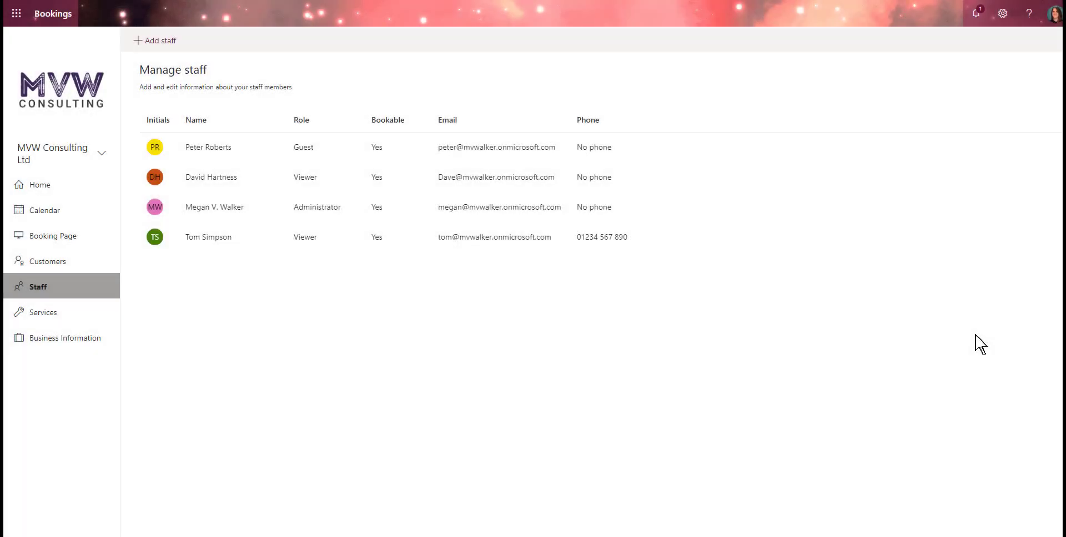
pyautogui.click(50, 212)
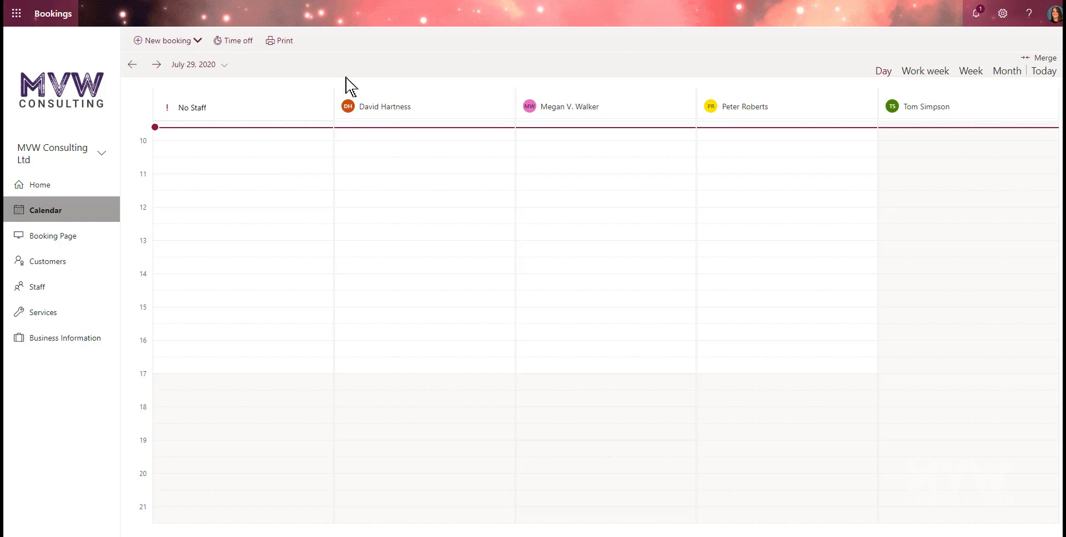
# Save an all-day 'Day Off' time off for the DH staff member on 03/08/2020.
pyautogui.click(238, 41)
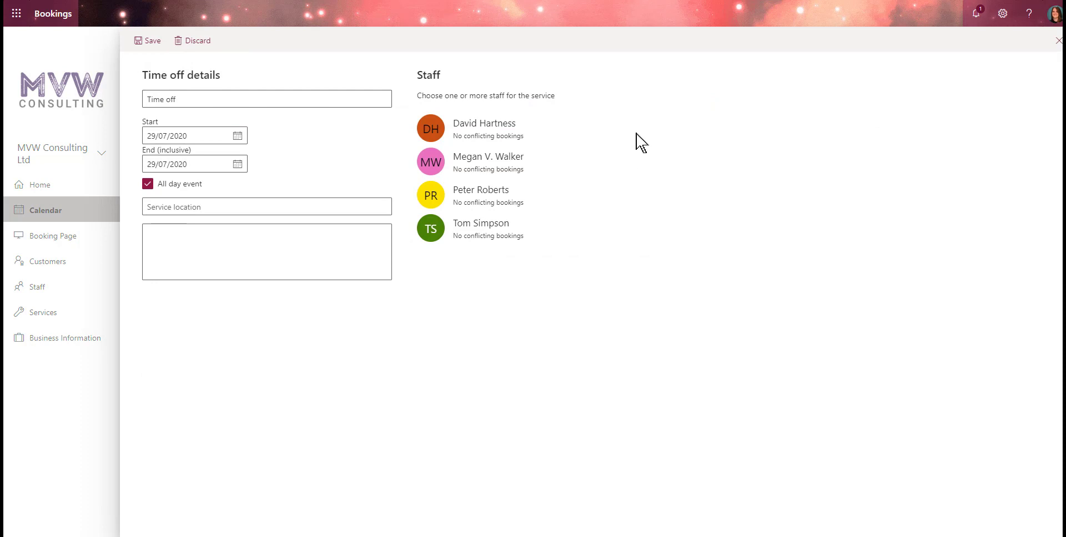
pyautogui.click(487, 131)
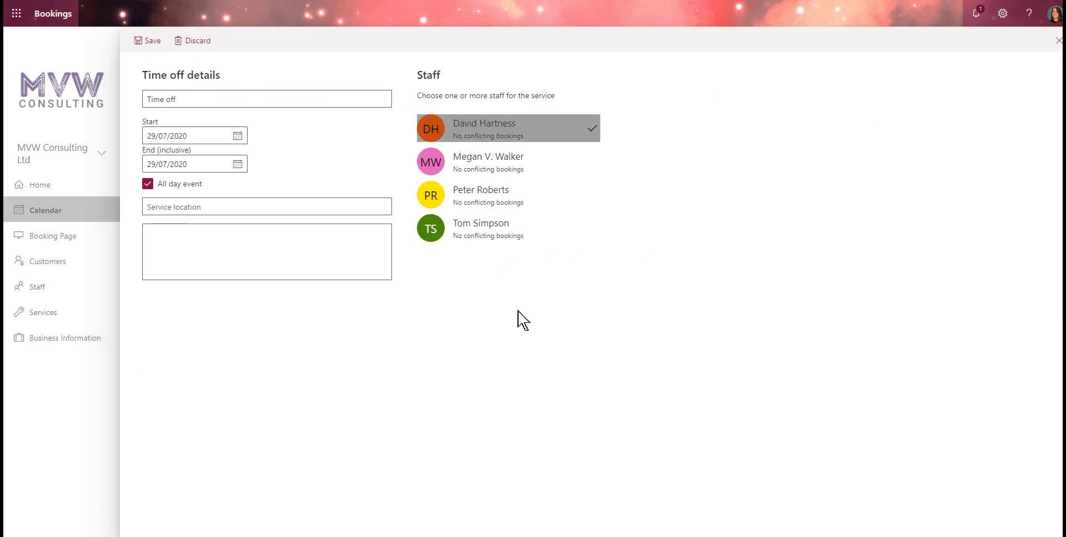
pyautogui.moveTo(295, 100); pyautogui.dragTo(103, 103)
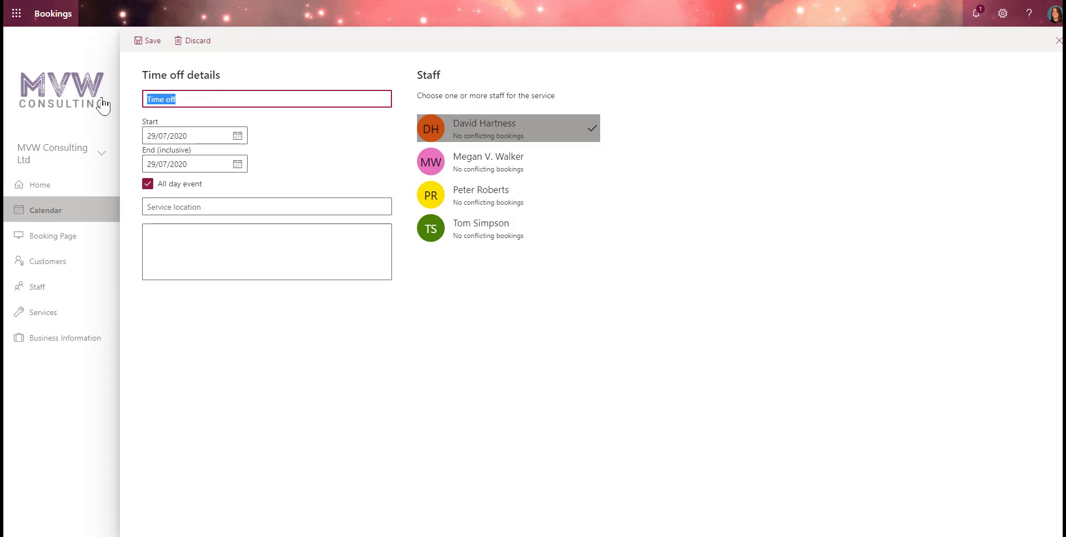
pyautogui.write('Day Off')
pyautogui.click(240, 138)
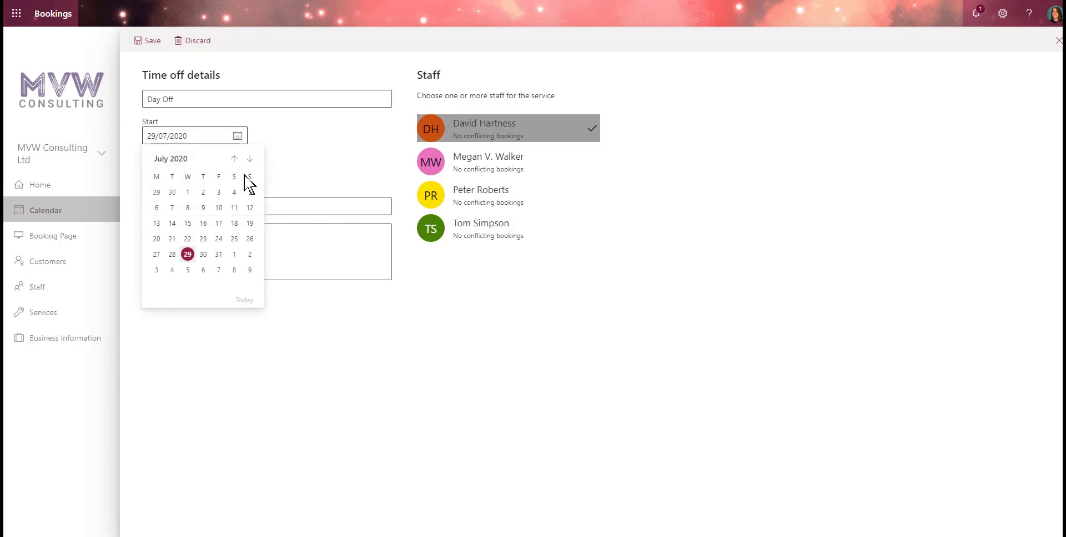
pyautogui.click(157, 271)
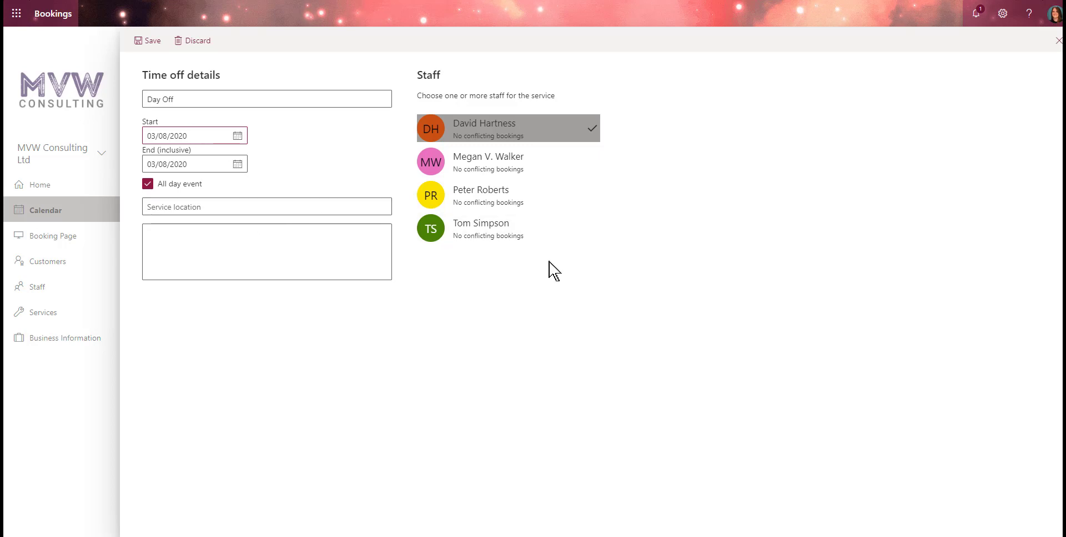
pyautogui.click(149, 41)
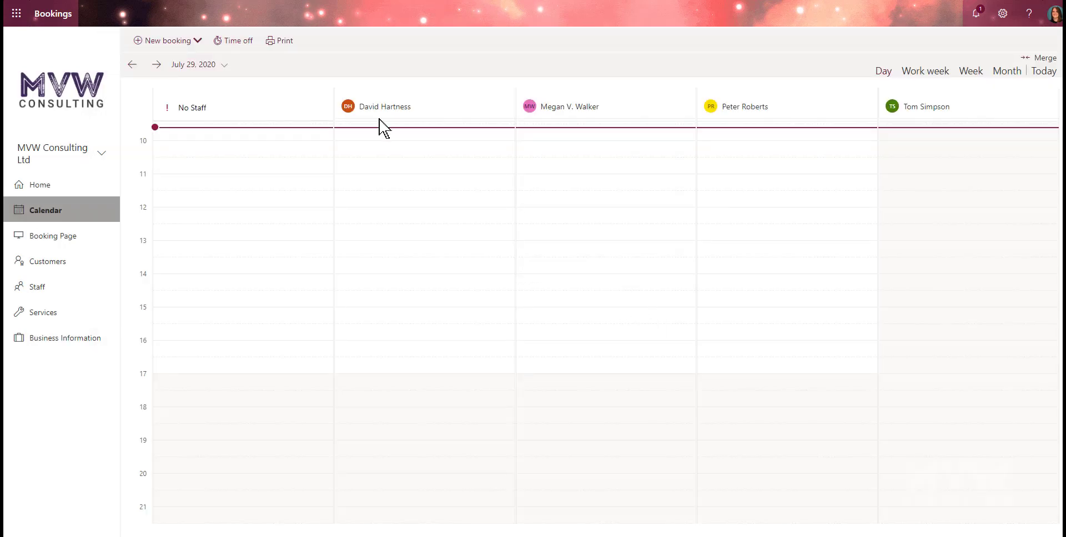
# Move the calendar forward three days to August 3, 2020 and start another time off entry.
pyautogui.click(157, 64)
pyautogui.click(157, 65)
pyautogui.click(156, 64)
pyautogui.click(157, 65)
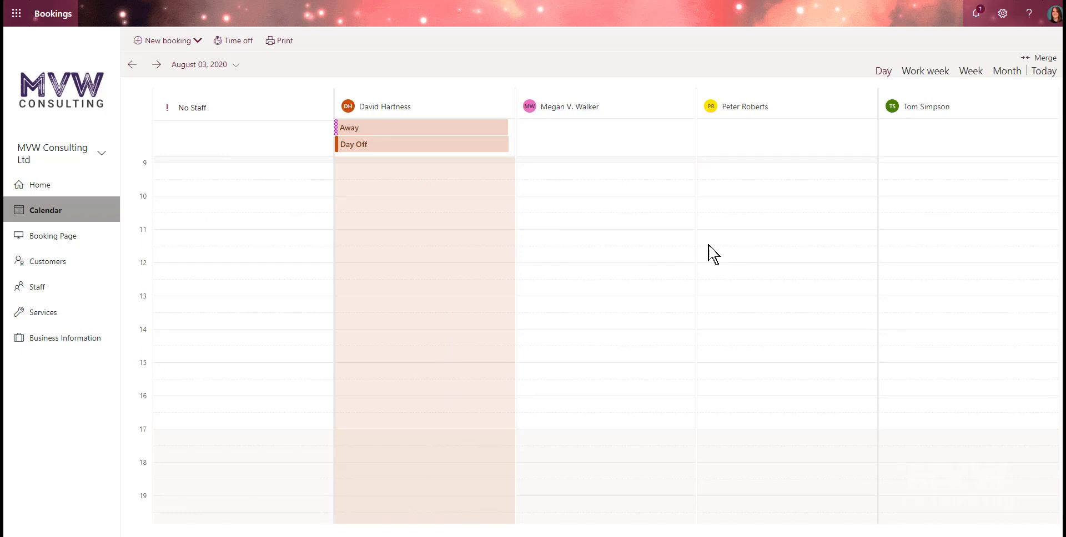
pyautogui.click(243, 40)
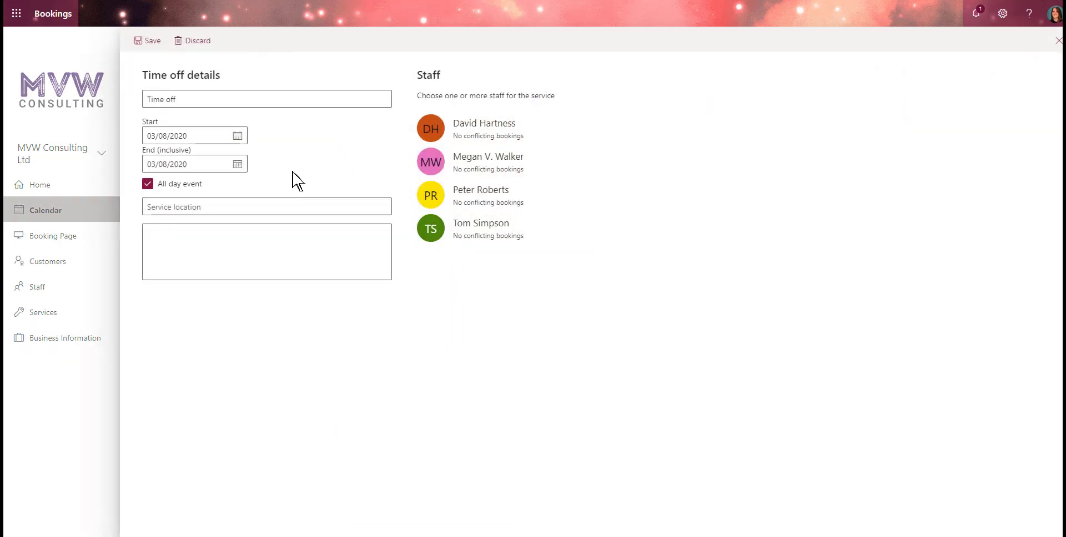
# Title the time off 'Boxing Day'.
pyautogui.click(287, 99)
pyautogui.hotkey('ctrl', 'a')
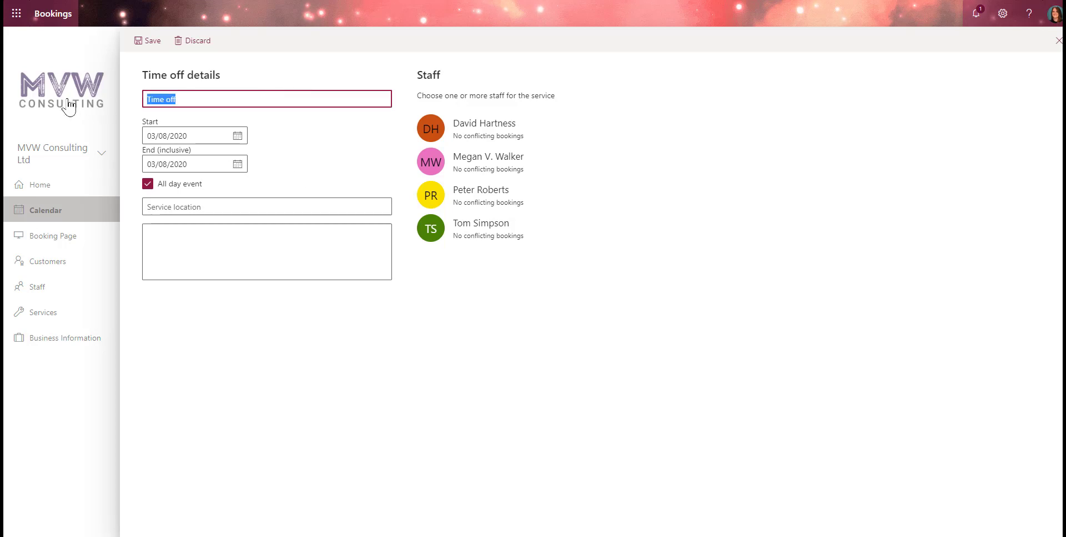
pyautogui.write('BOxin')
pyautogui.press('BackSpace')
pyautogui.press('BackSpace')
pyautogui.press('BackSpace')
pyautogui.press('BackSpace')
pyautogui.write('oxing Day')
# Set the start date to 26/12/2020 using the date picker.
pyautogui.click(239, 137)
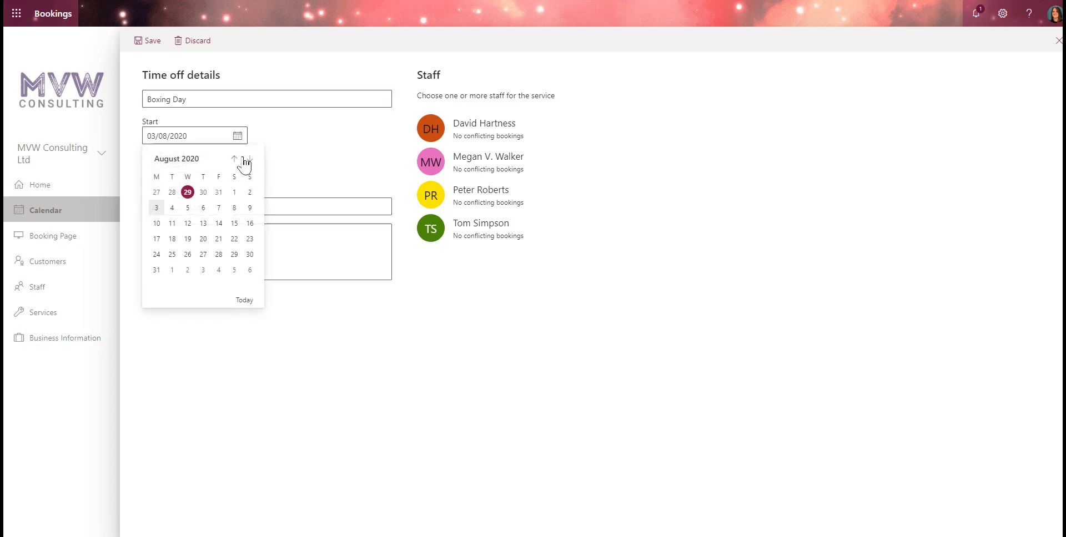
pyautogui.click(250, 159)
pyautogui.click(250, 160)
pyautogui.click(250, 159)
pyautogui.click(250, 159)
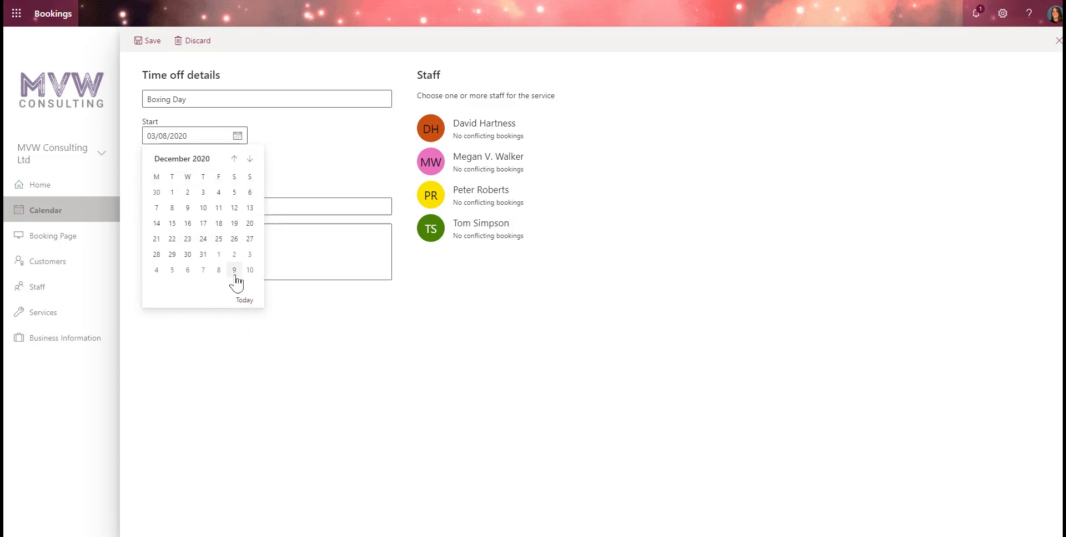
pyautogui.click(236, 240)
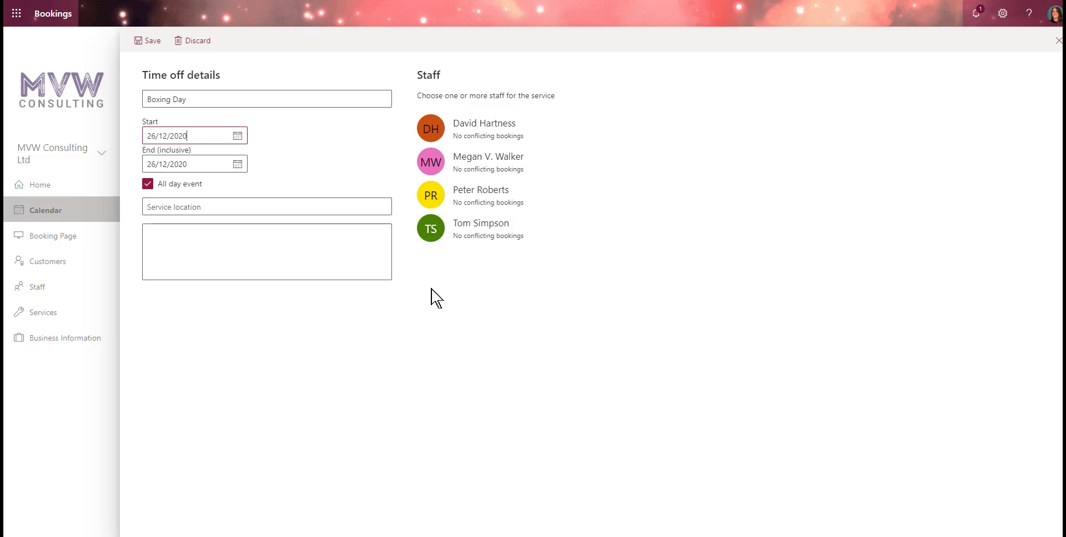
# Assign all four staff members to the Boxing Day time off and save it.
pyautogui.click(142, 45)
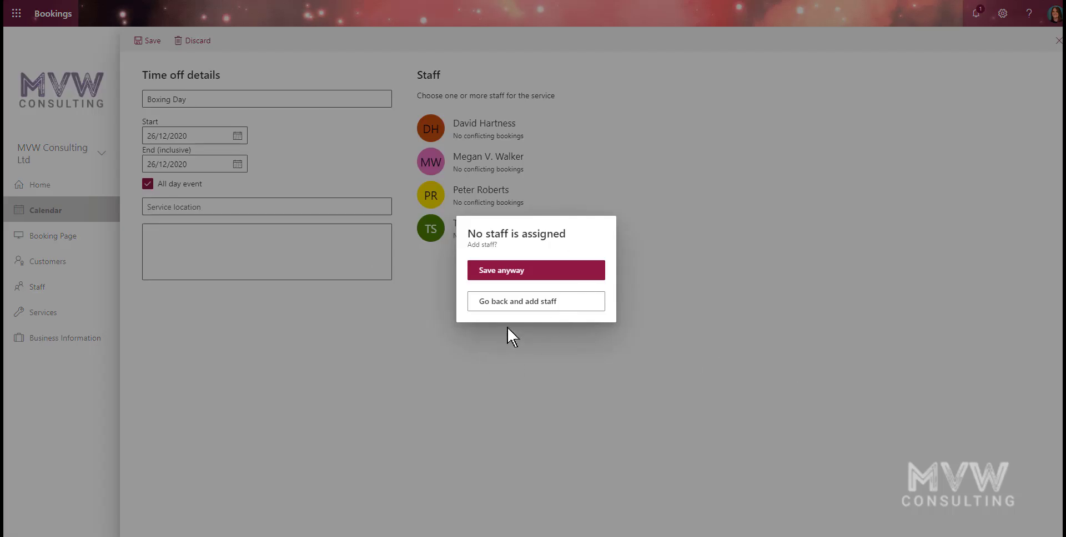
pyautogui.click(548, 312)
pyautogui.click(502, 129)
pyautogui.click(496, 162)
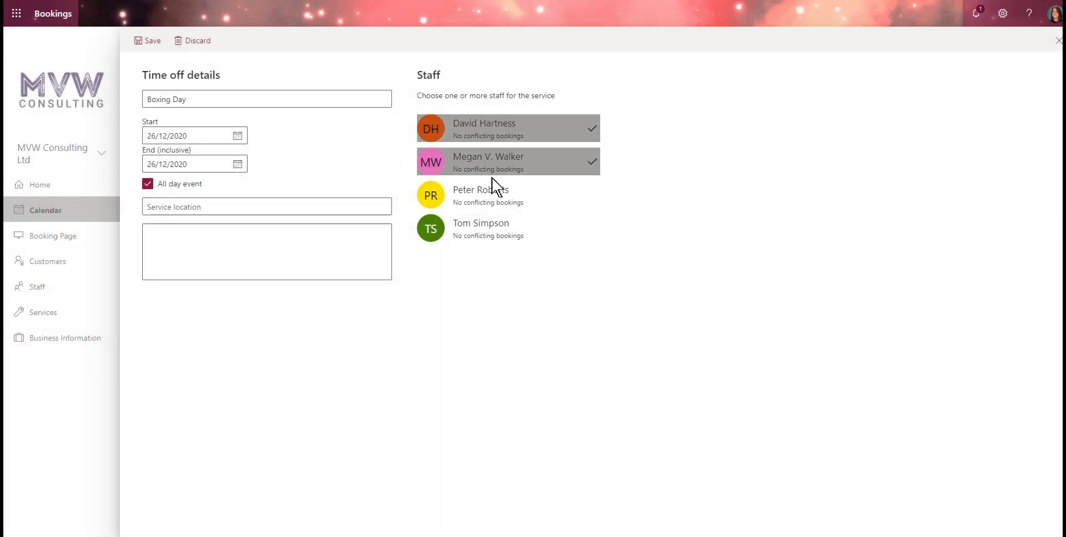
pyautogui.click(495, 195)
pyautogui.click(494, 221)
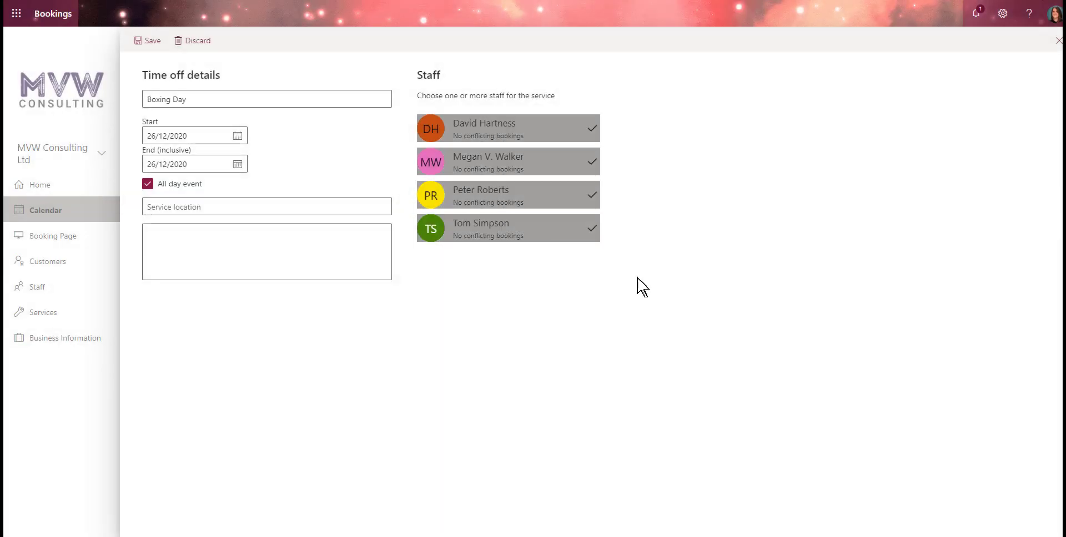
pyautogui.click(146, 41)
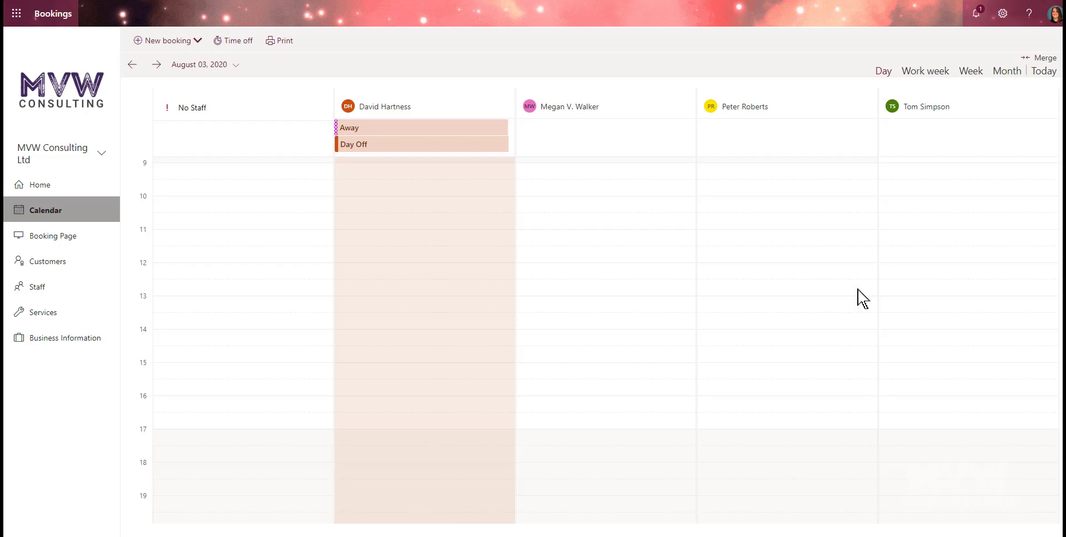